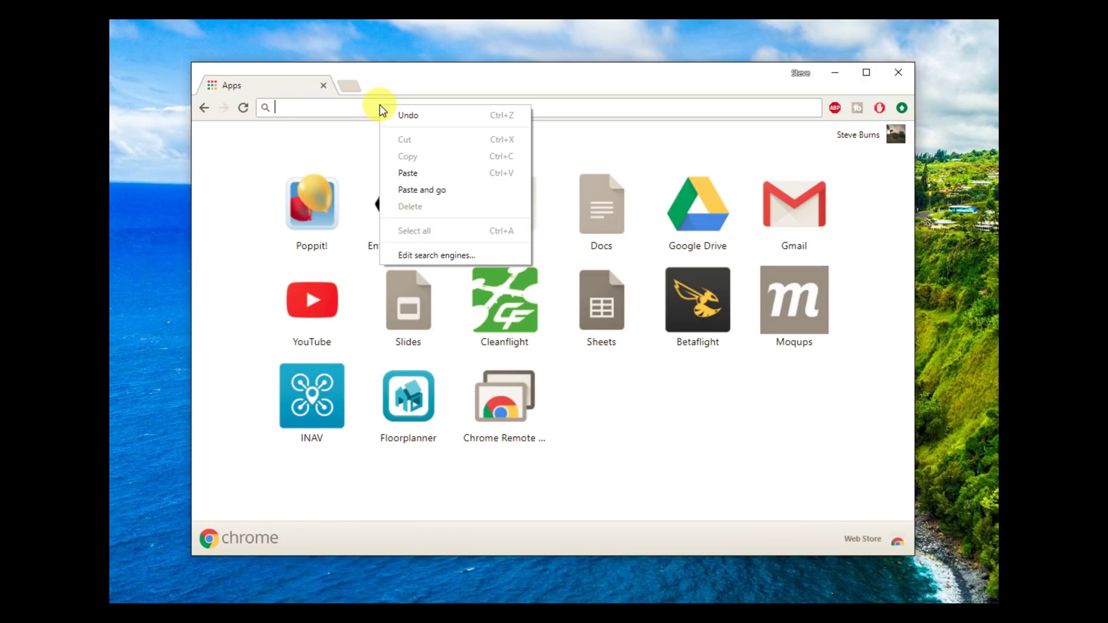
# Load the DUMLdore GitHub project and download DUMLdoreV3.zip from its v3.00 release
pyautogui.click(408, 173)
pyautogui.press('Return')
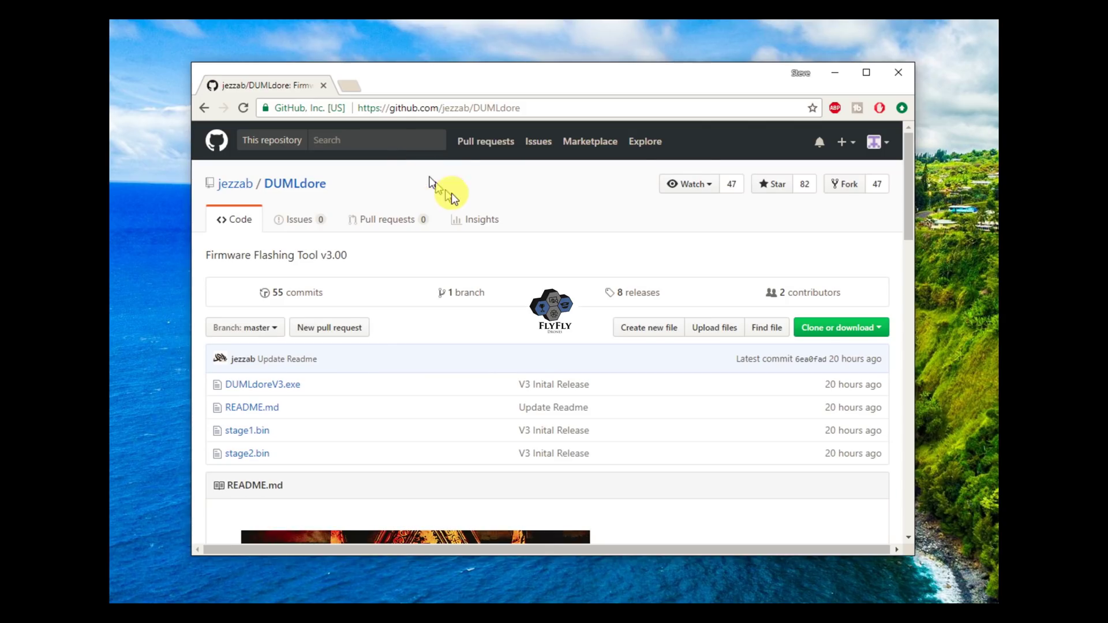
pyautogui.click(634, 295)
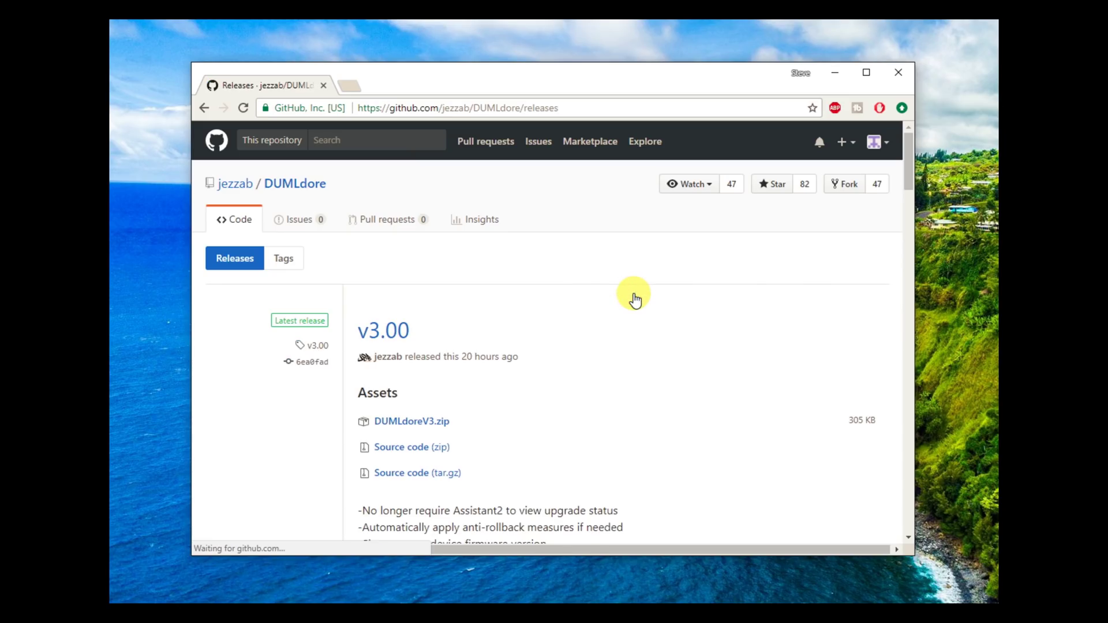
pyautogui.click(420, 430)
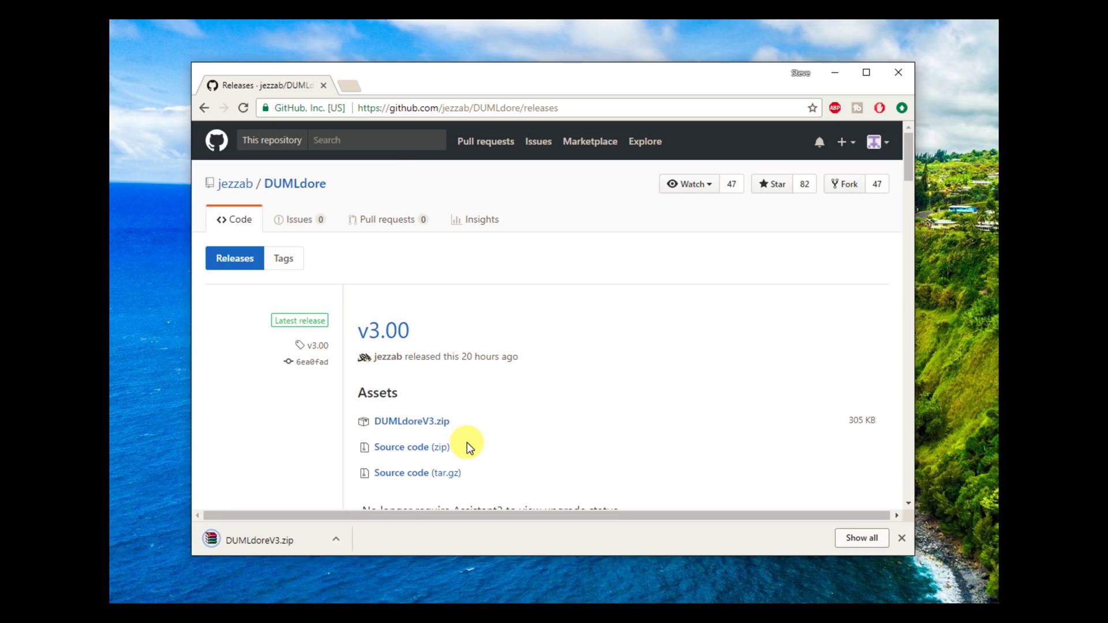
# Open DUMLdoreV3.zip in WinRAR, closing the extra empty WinRAR window
pyautogui.click(276, 538)
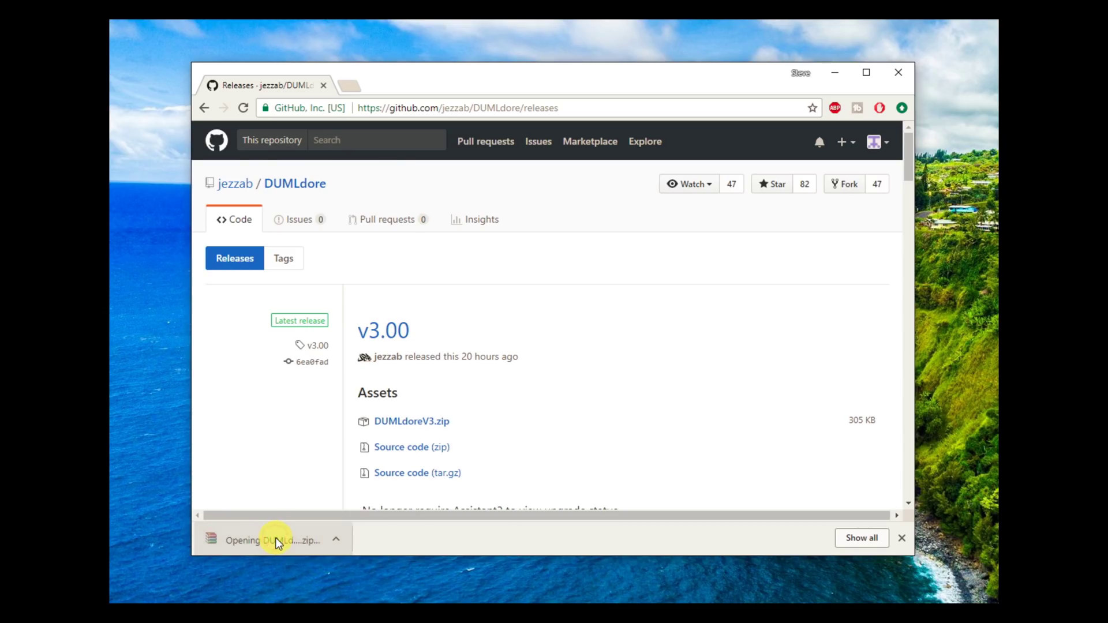
pyautogui.moveTo(952, 312); pyautogui.dragTo(594, 233)
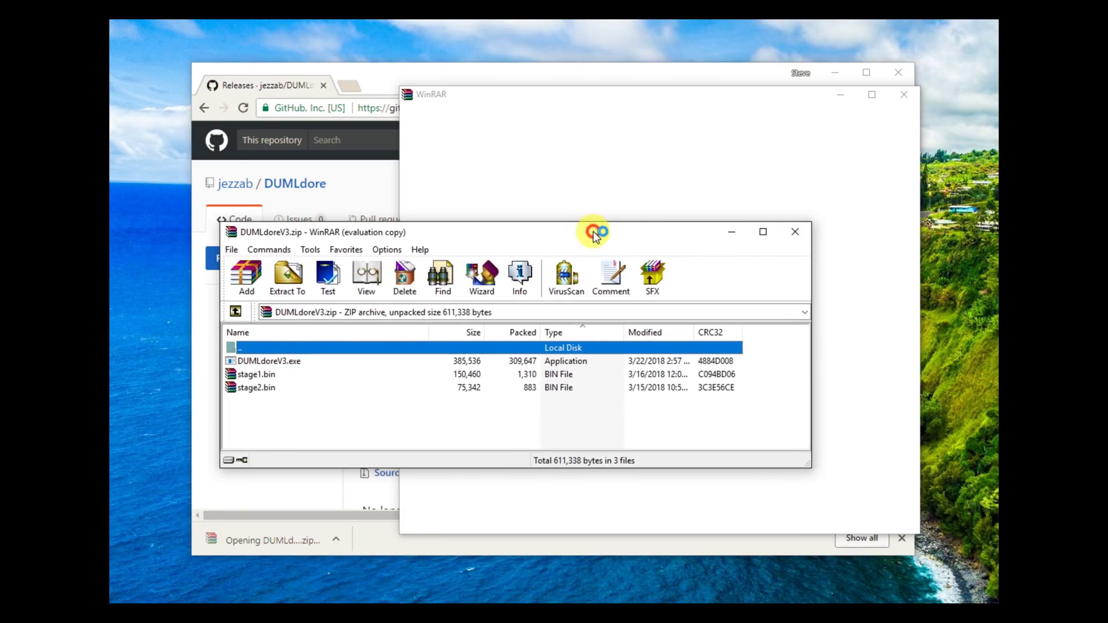
pyautogui.click(902, 95)
pyautogui.moveTo(514, 234); pyautogui.dragTo(546, 226)
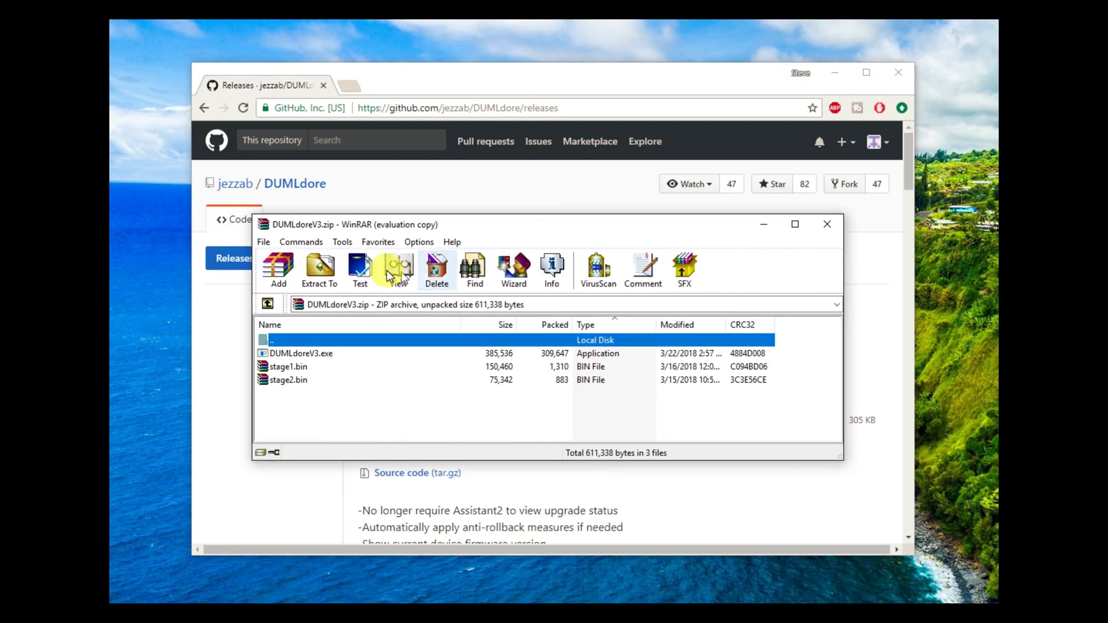
# Extract the archive's files into a new DD3 folder on the Desktop
pyautogui.click(301, 269)
pyautogui.click(538, 241)
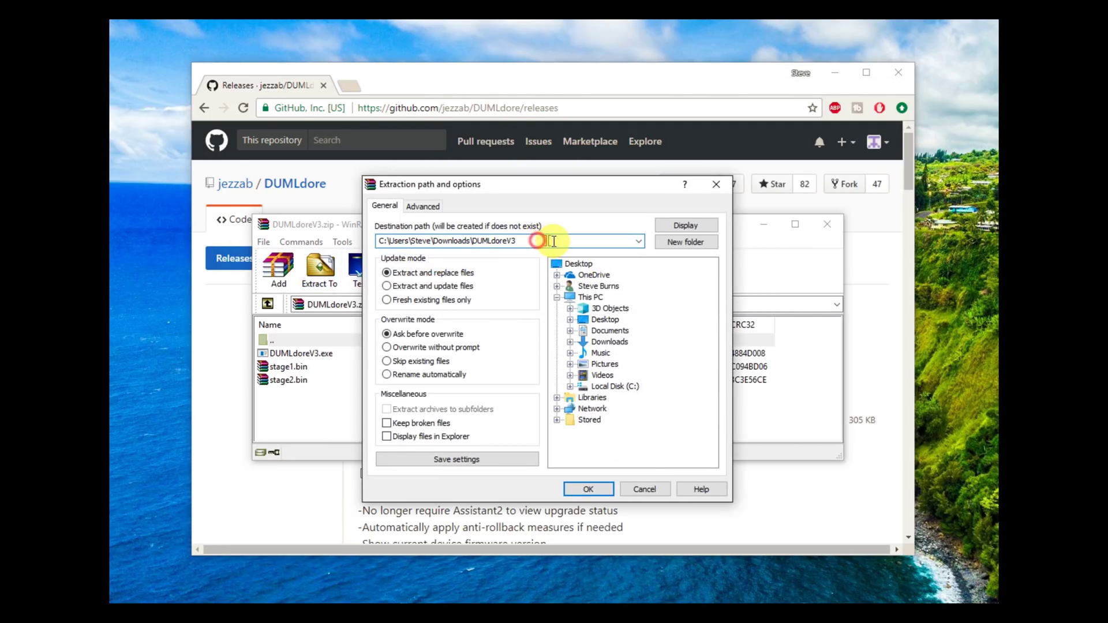
pyautogui.click(552, 240)
pyautogui.click(577, 263)
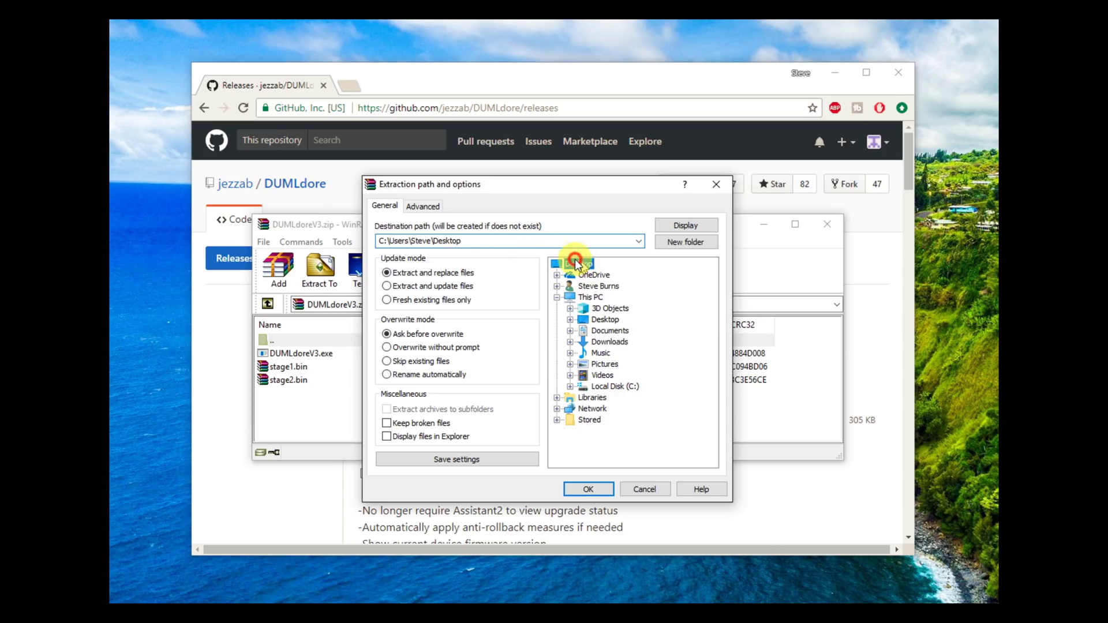
pyautogui.click(541, 242)
pyautogui.write('\\DUML')
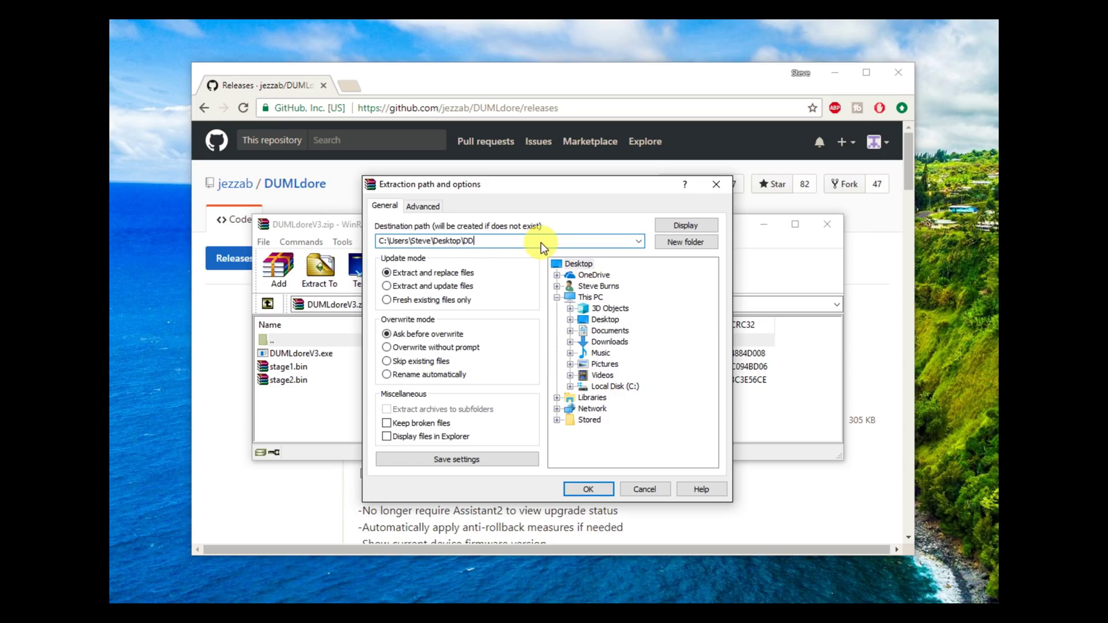
pyautogui.press('Return')
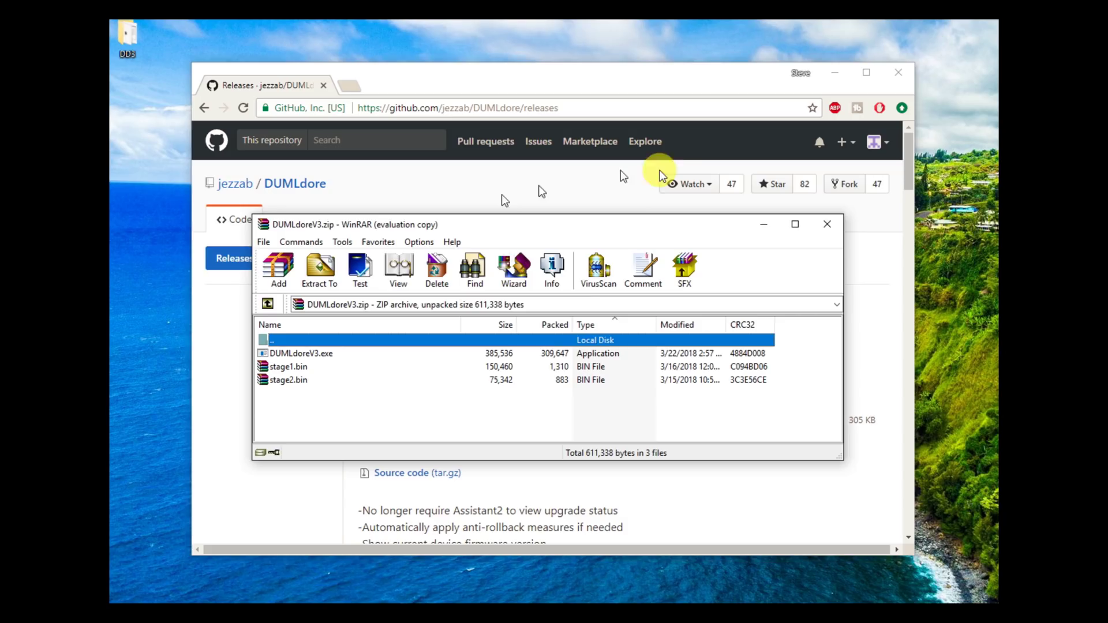
# Close WinRAR, minimize Chrome, and open the DD3 folder on the desktop
pyautogui.click(827, 224)
pyautogui.click(833, 74)
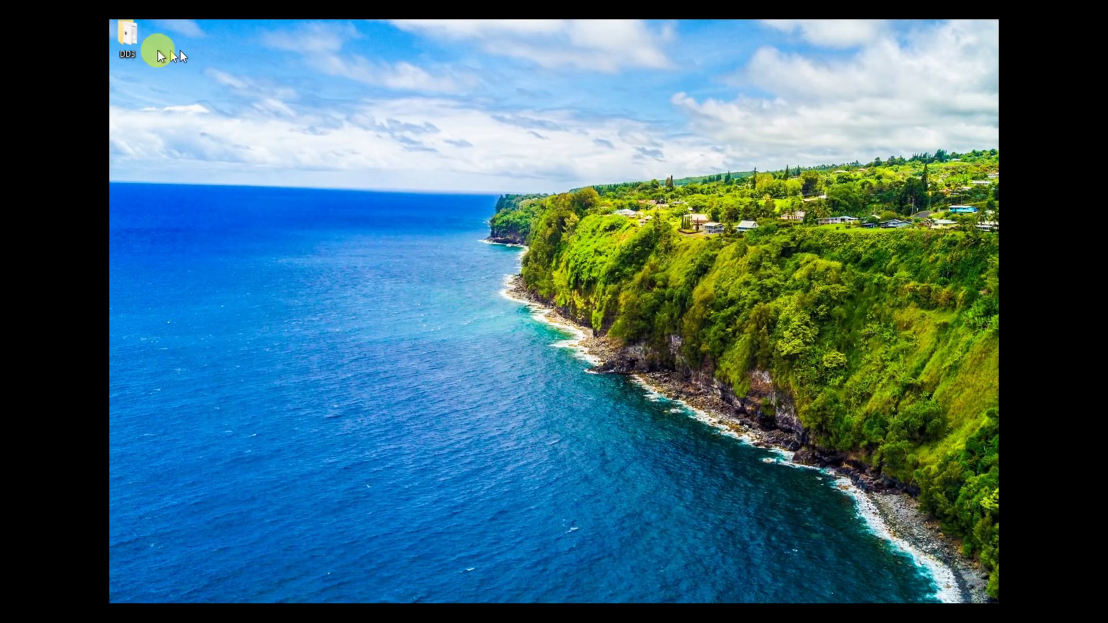
pyautogui.click(130, 38)
pyautogui.doubleClick(131, 38)
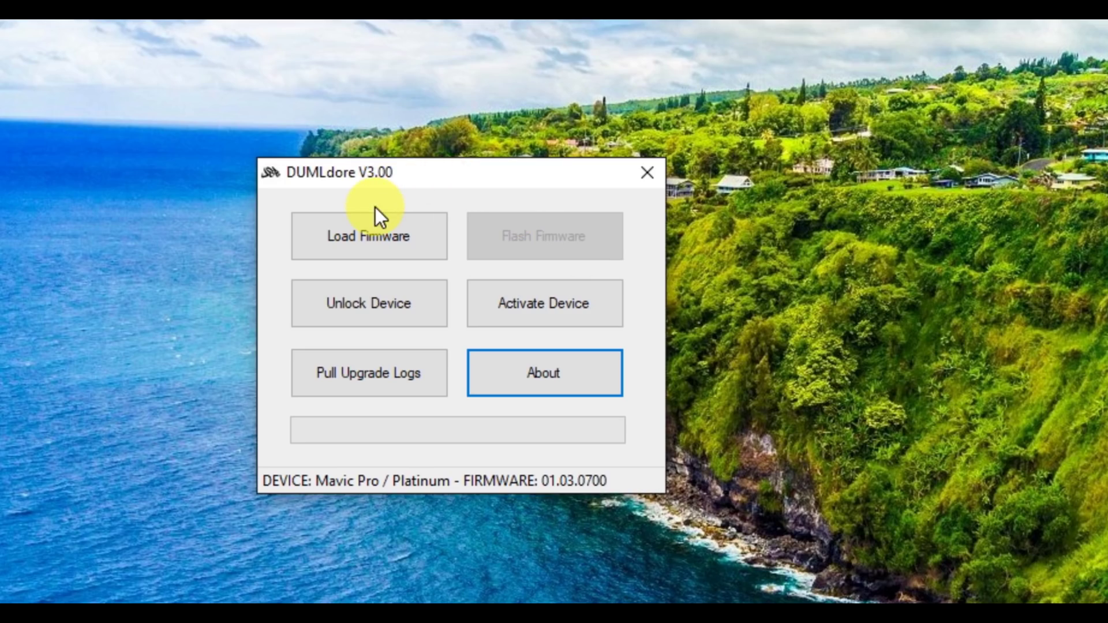
# Choose Load Firmware in DUMLdore V3.00 to begin selecting a firmware .bin file
pyautogui.click(380, 237)
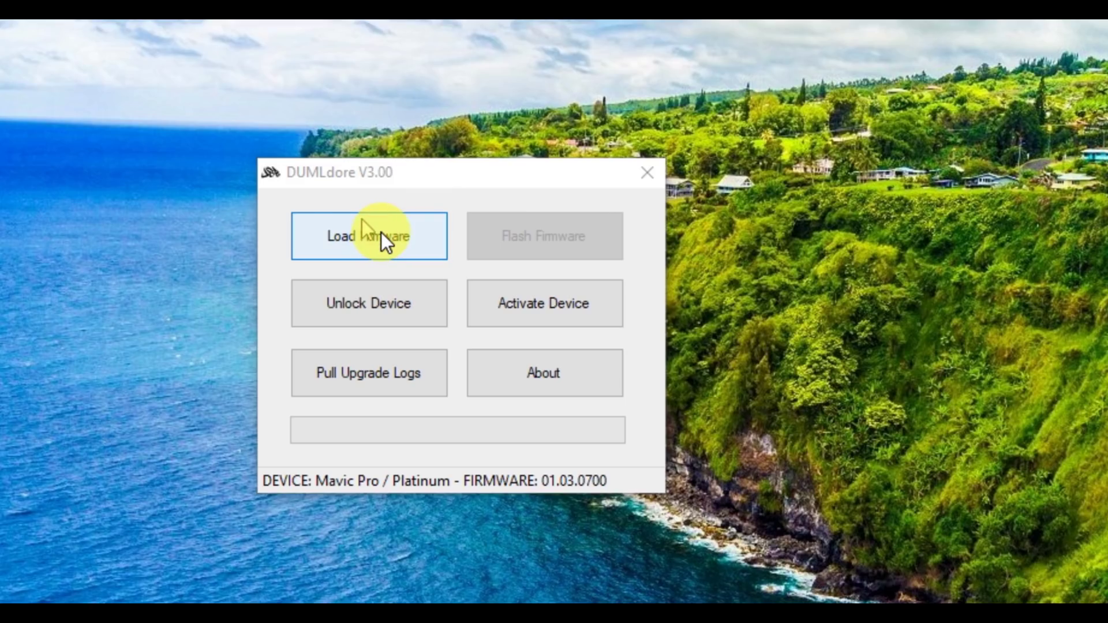
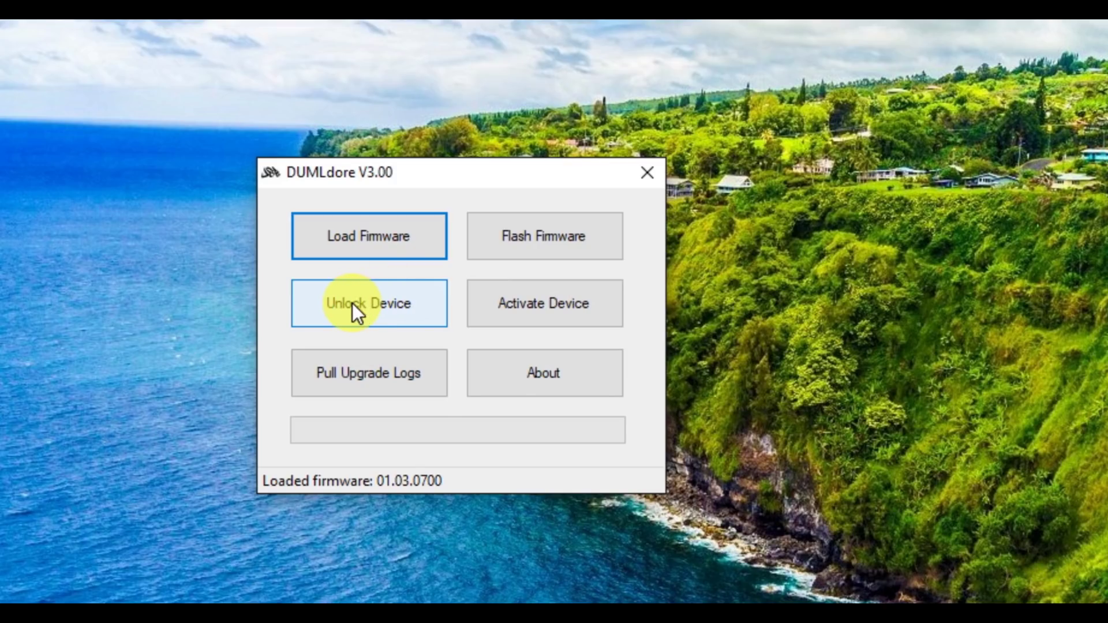
# Unlock the Mavic Pro flight controller via Unlock Device, with firmware 01.03.0700 loaded
pyautogui.click(372, 300)
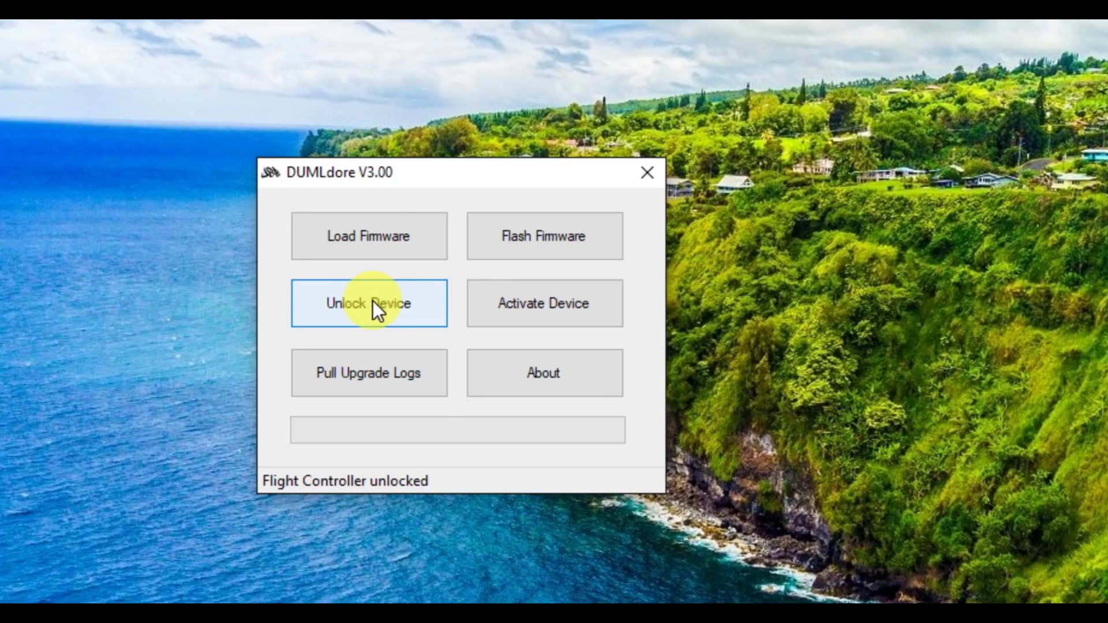
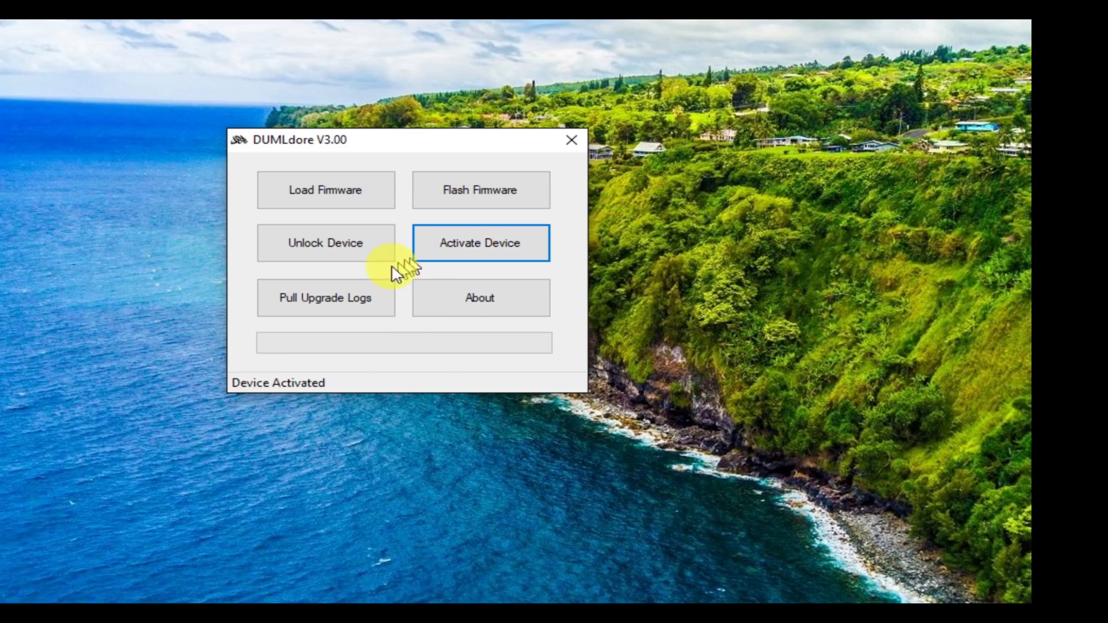
# Save the drone's upgrade logs to the Desktop as upgrade.tar.gz and extract its data folder there
pyautogui.click(317, 297)
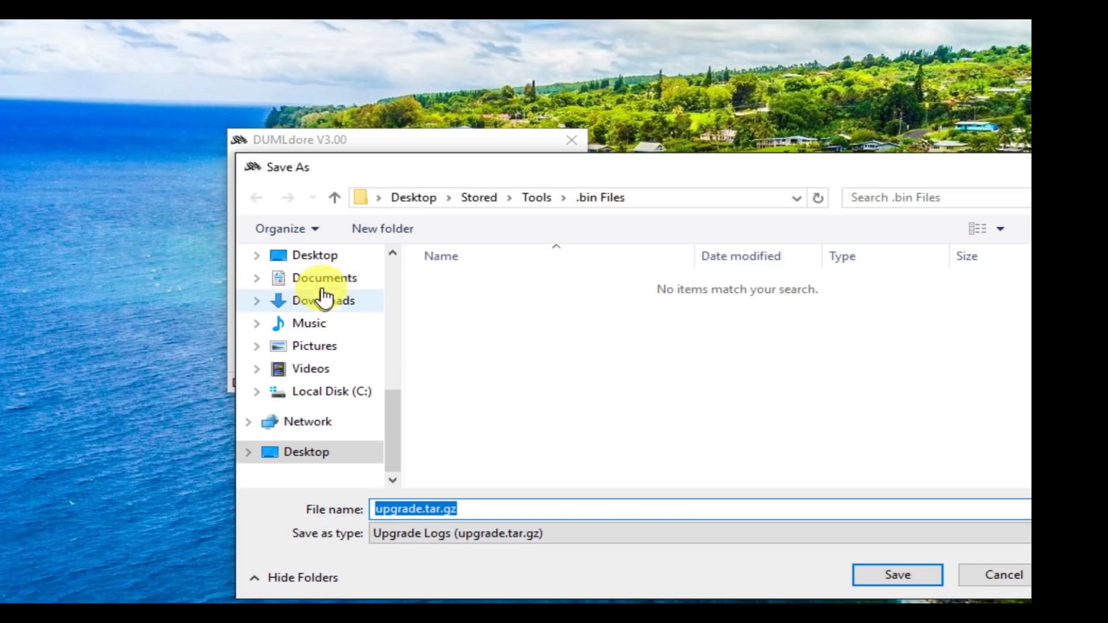
pyautogui.click(329, 256)
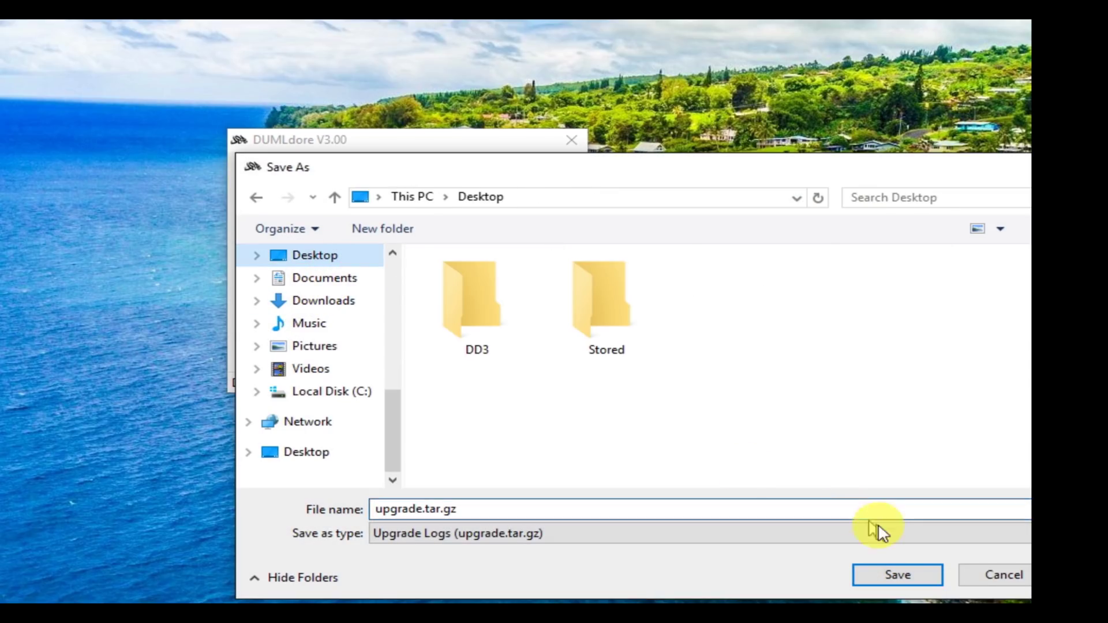
pyautogui.click(893, 572)
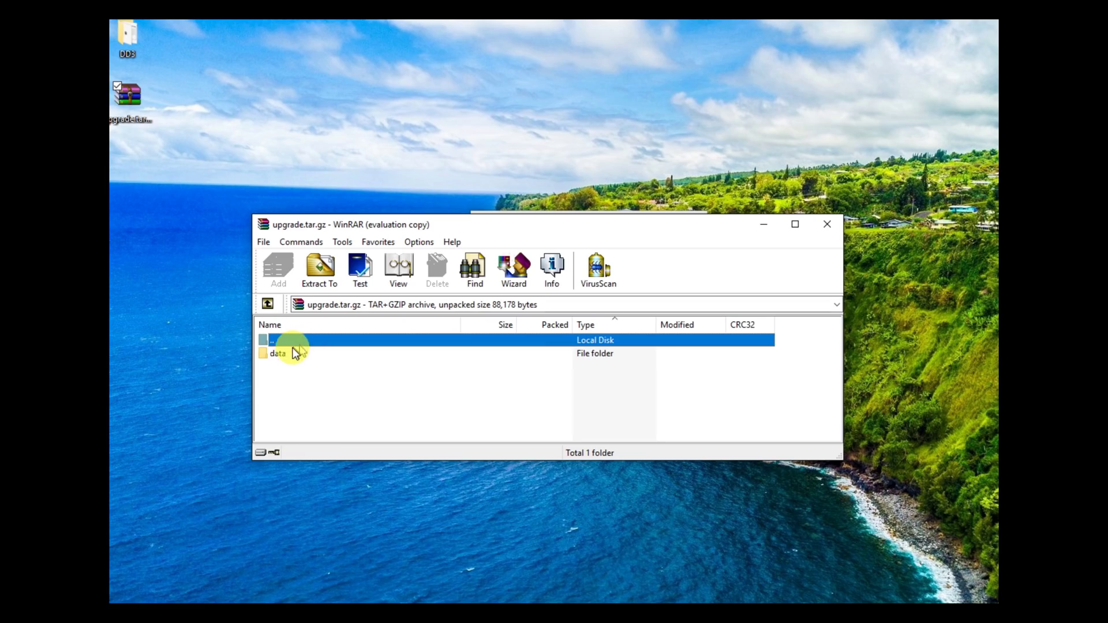
pyautogui.moveTo(289, 353); pyautogui.dragTo(824, 225)
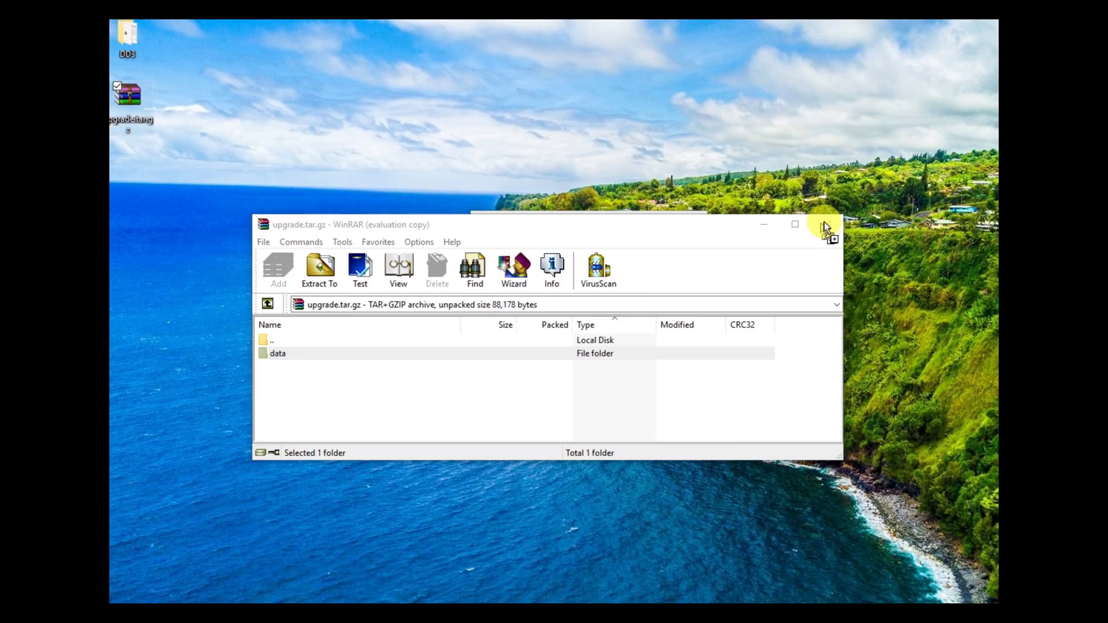
pyautogui.click(825, 225)
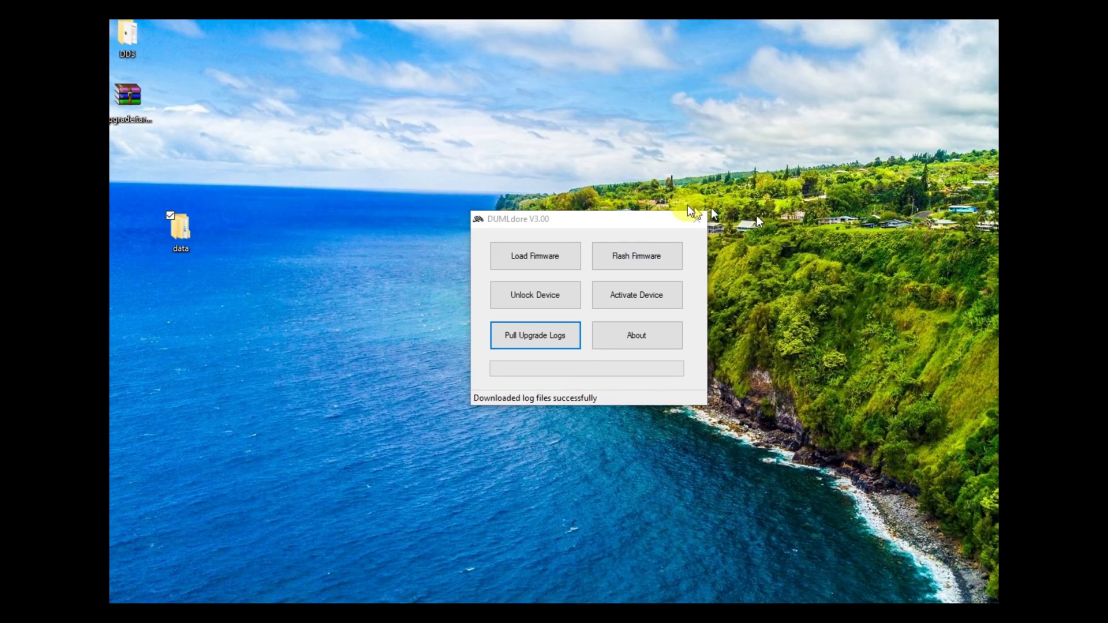
# Open upgrade00.log from data\dji\log in Notepad++
pyautogui.doubleClick(191, 230)
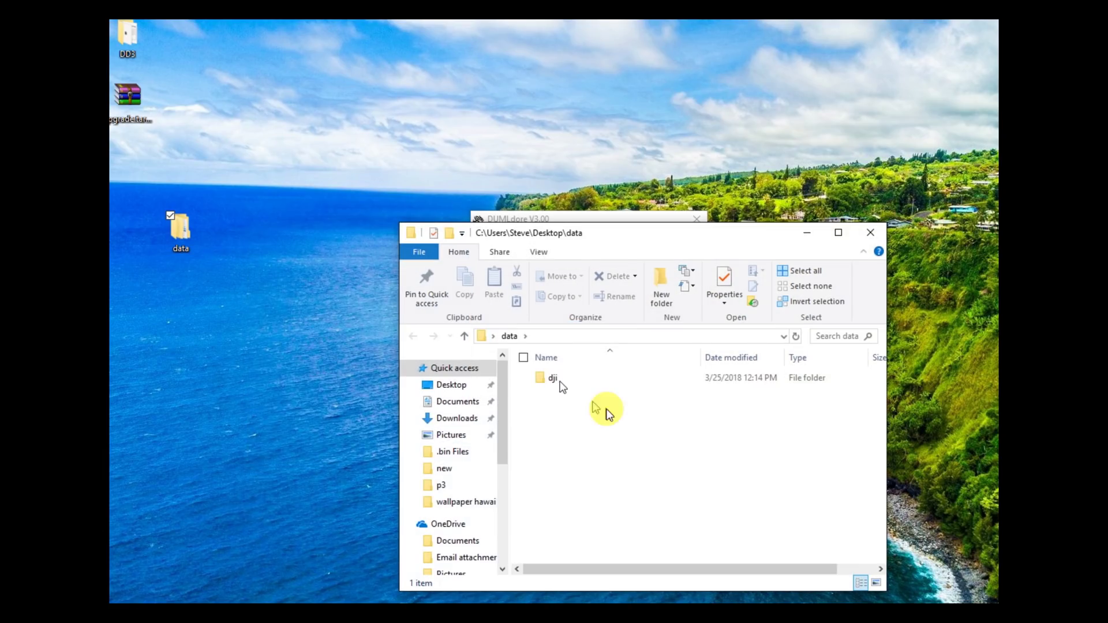
pyautogui.doubleClick(563, 380)
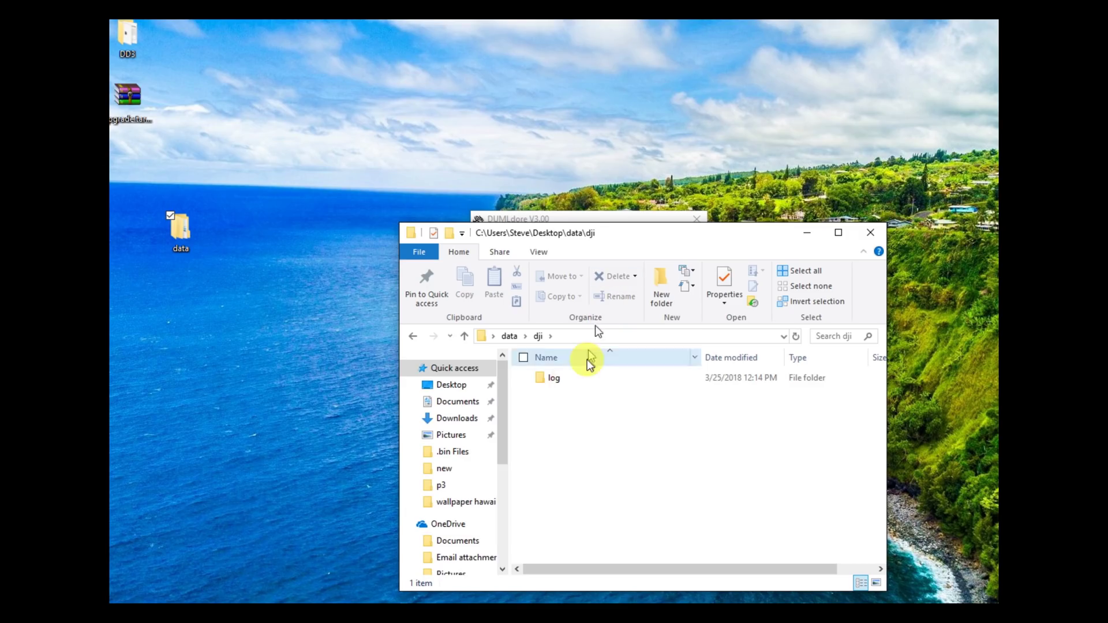
pyautogui.doubleClick(555, 380)
pyautogui.click(563, 378)
pyautogui.rightClick(564, 378)
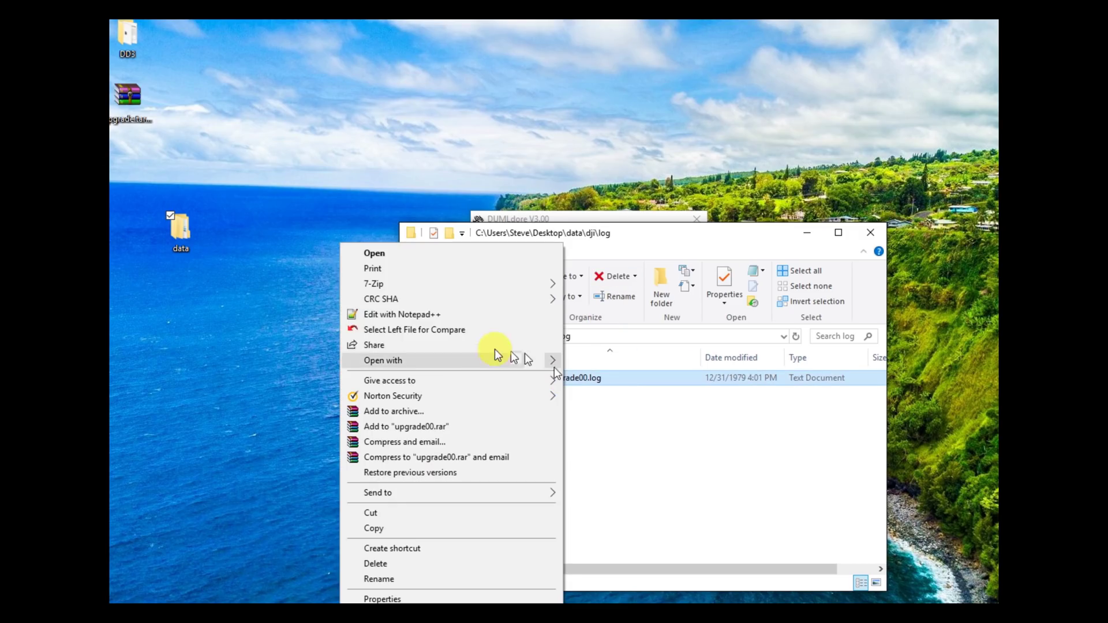
pyautogui.click(433, 315)
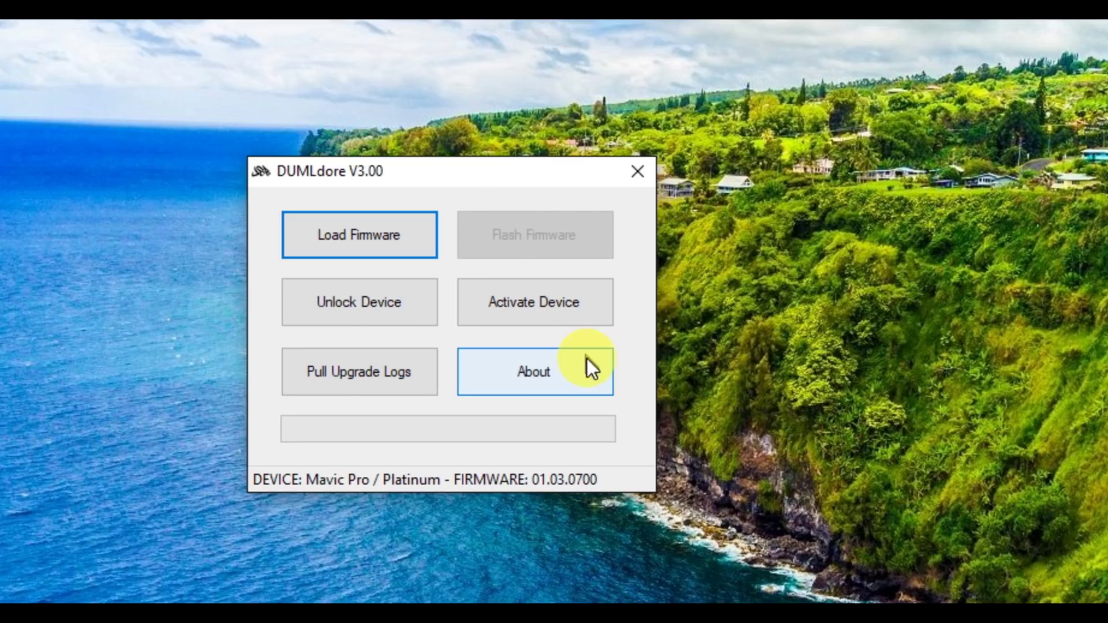
# Show DUMLdore's About box (version 3.0.6655.37709) and scroll through the credits
pyautogui.click(571, 373)
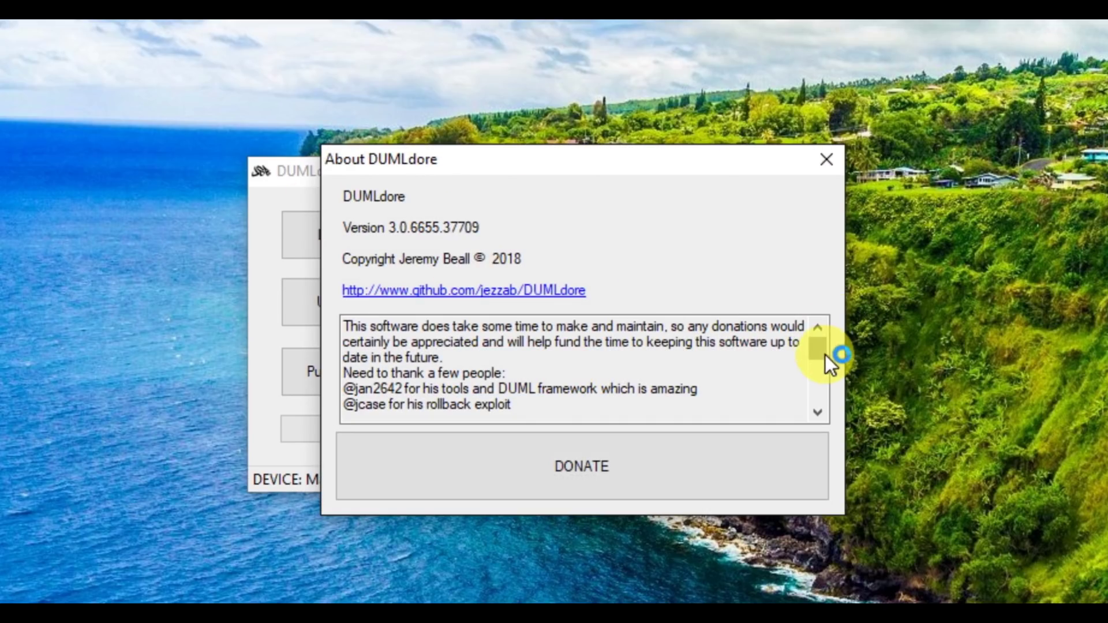
pyautogui.moveTo(819, 352); pyautogui.dragTo(817, 394)
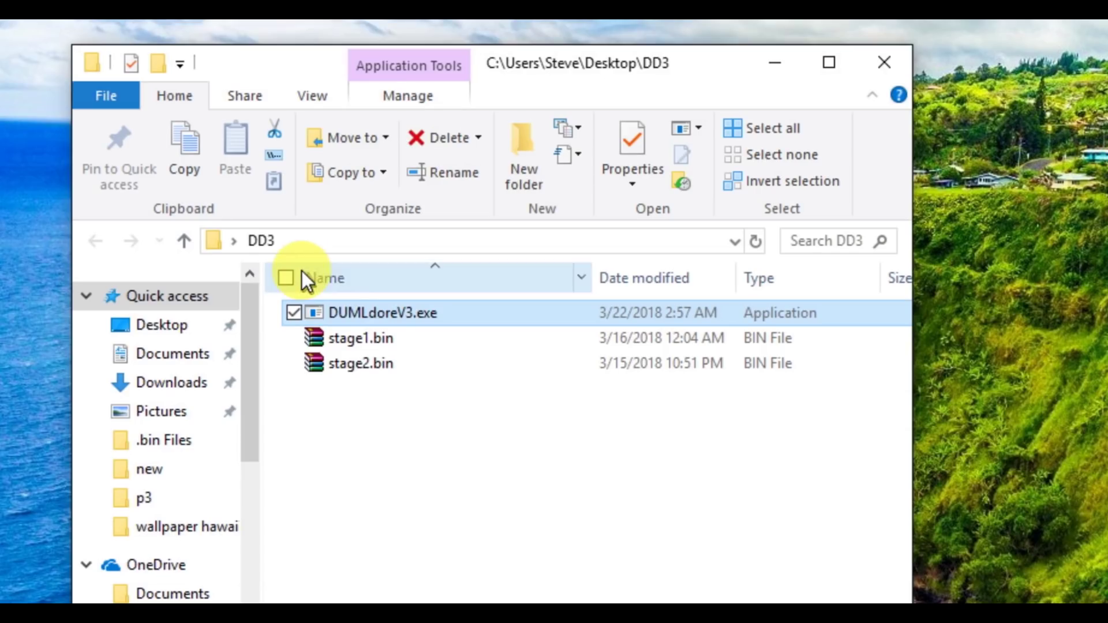
# Launch DUMLdoreV3.exe from the DD3 folder and minimize File Explorer
pyautogui.doubleClick(364, 314)
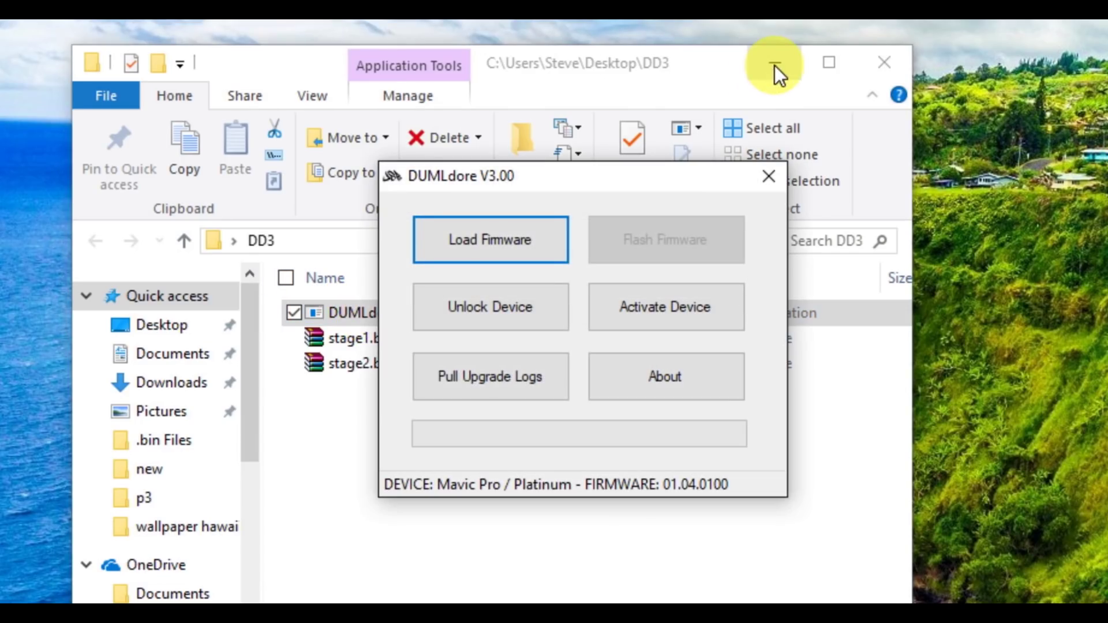
pyautogui.click(775, 64)
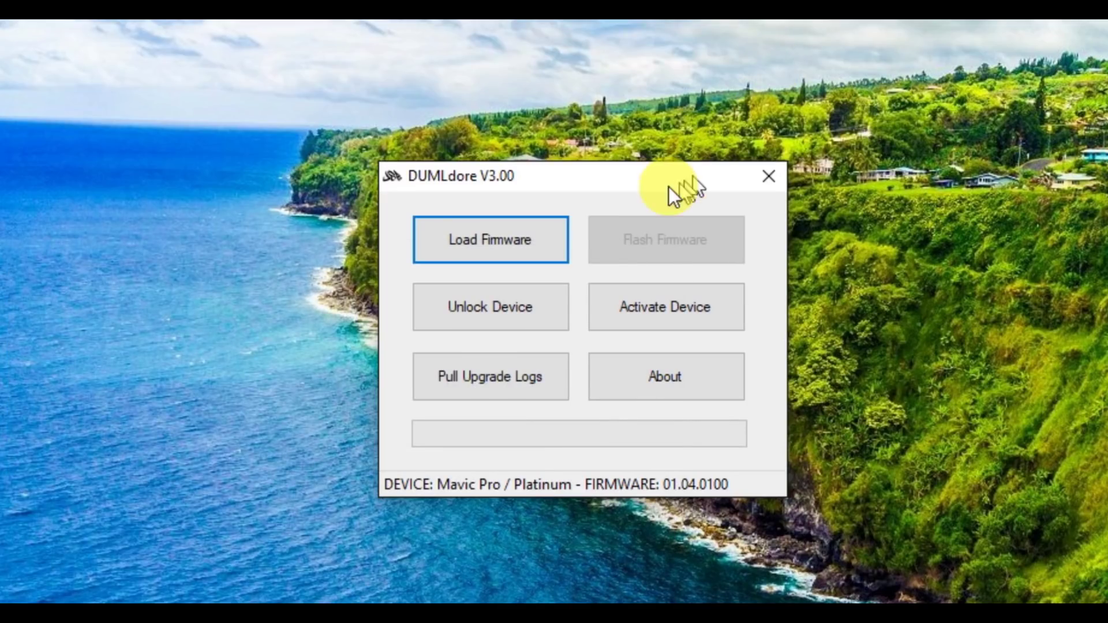
# Load V01.03.0700_Mavic_dji_system.bin from .bin Files and start flashing it to the drone
pyautogui.click(516, 237)
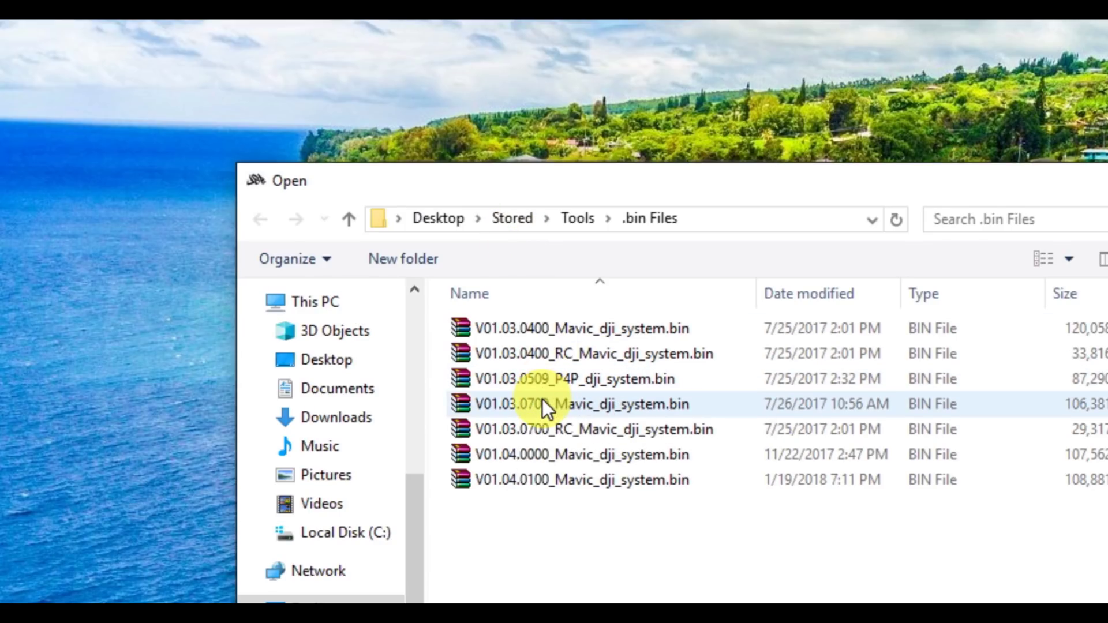
pyautogui.doubleClick(543, 402)
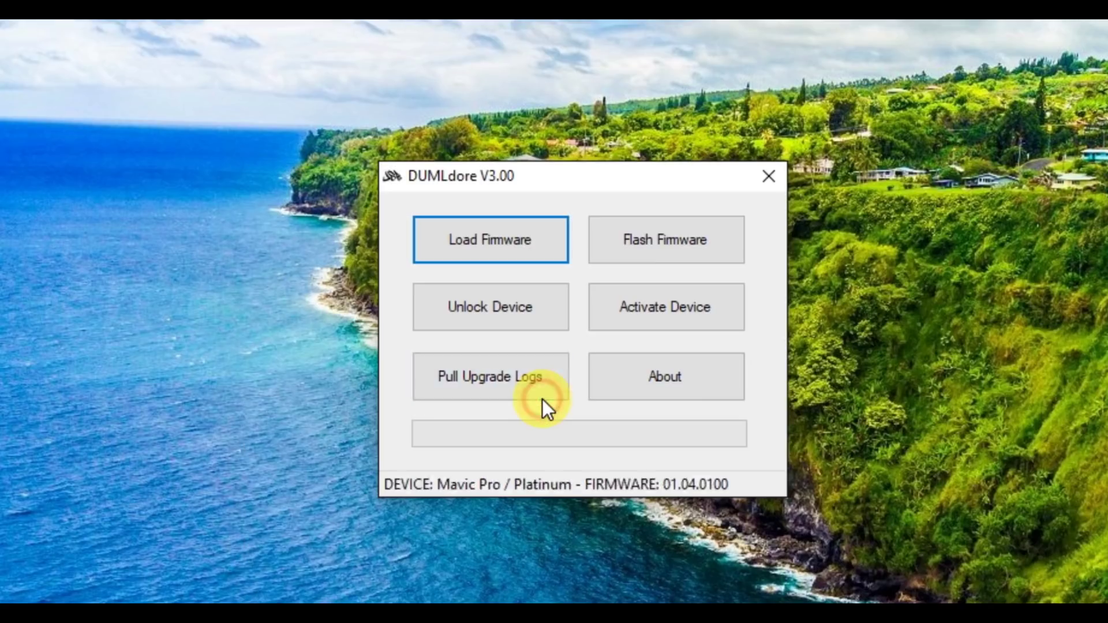
pyautogui.click(667, 235)
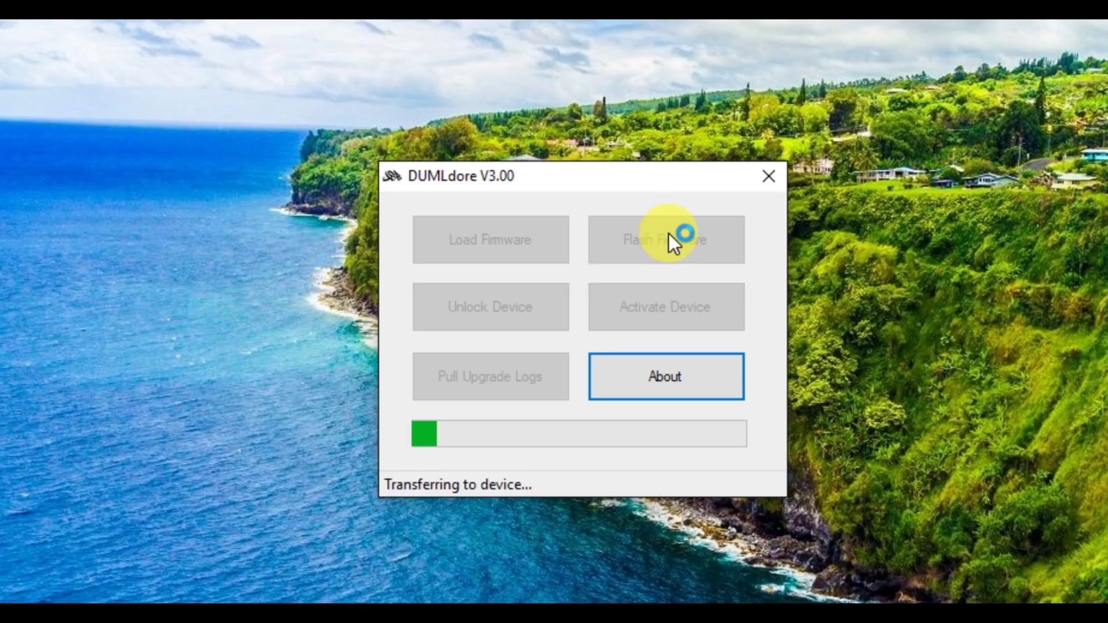
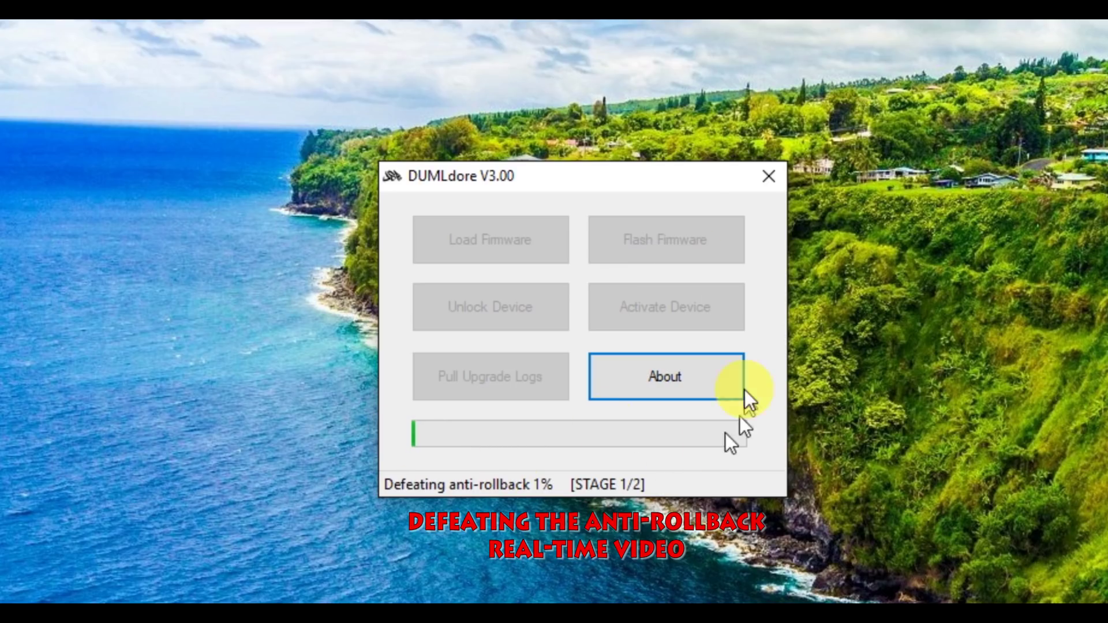
# Let DUMLdore keep defeating anti-rollback for firmware 01.03.0700 while stage 1/2 progresses
pyautogui.click(676, 198)
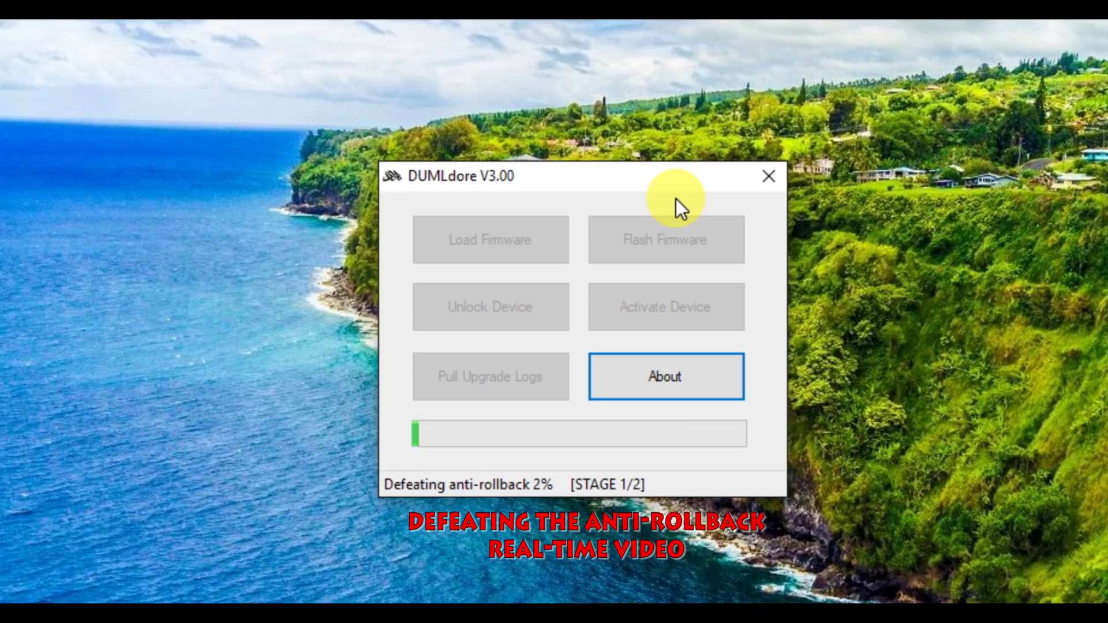
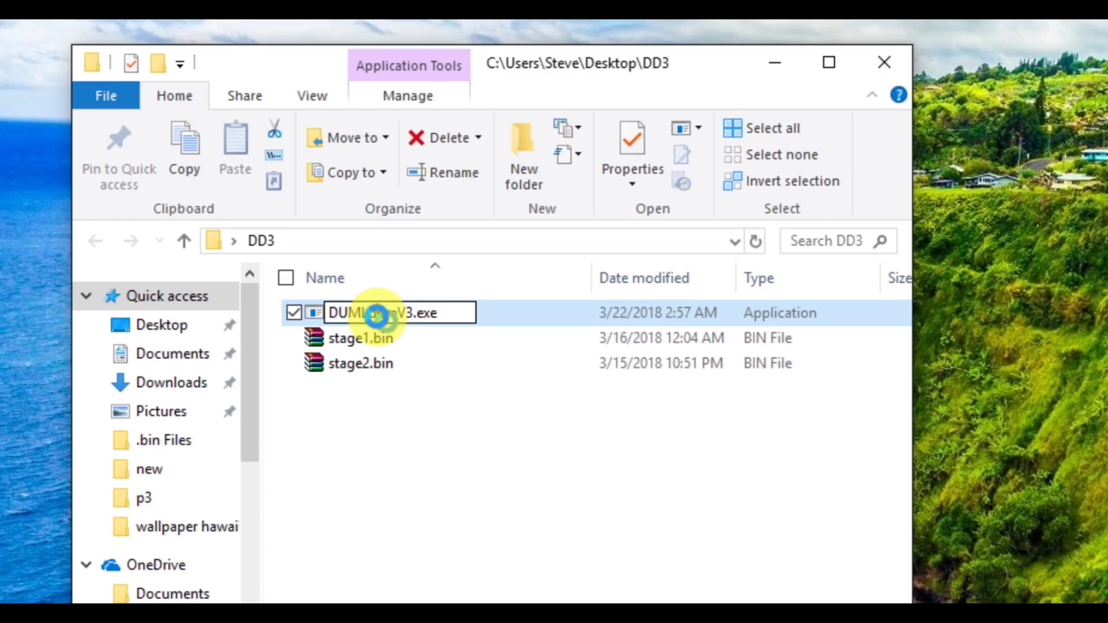
# Leave the file name unchanged and load V01.03.0700_Mavic_dji_system.bin as the firmware in DUMLdore
pyautogui.press('Return')
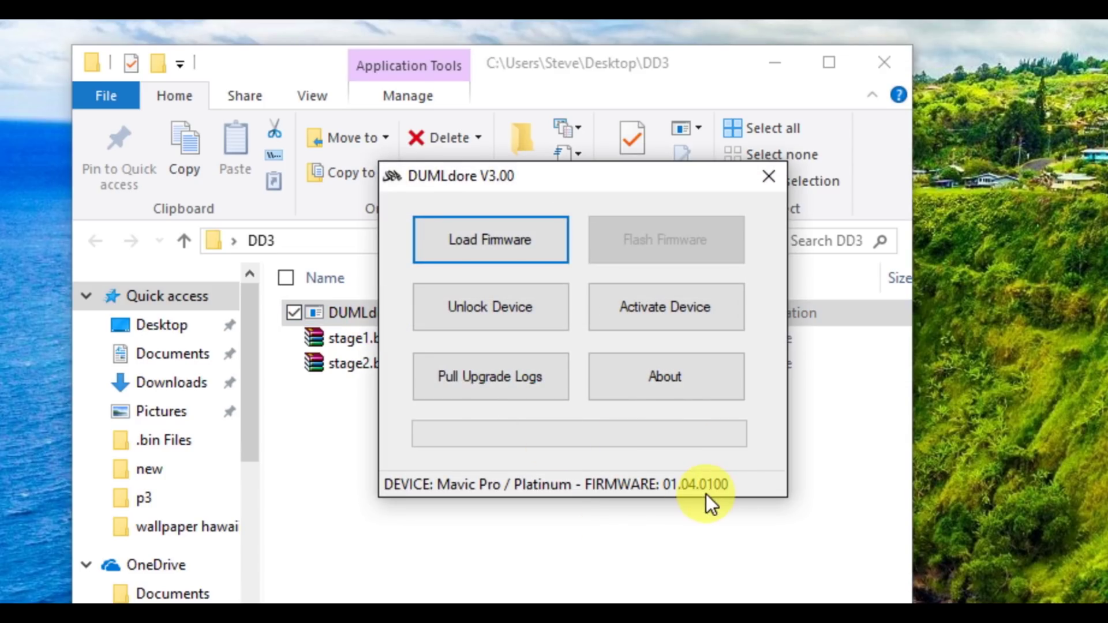
pyautogui.click(505, 238)
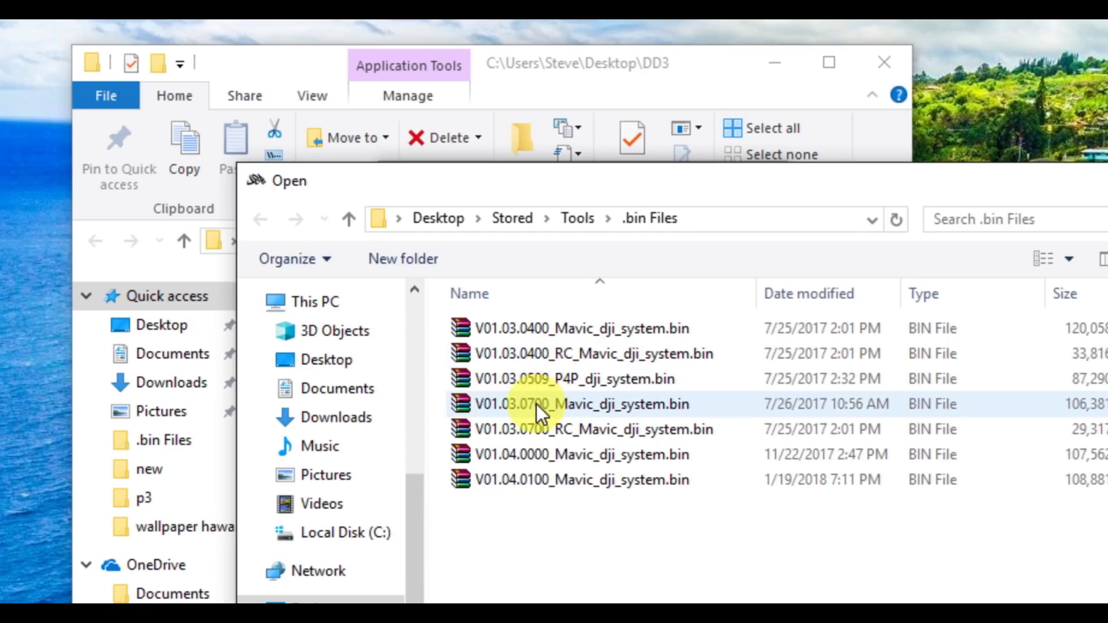
pyautogui.doubleClick(536, 405)
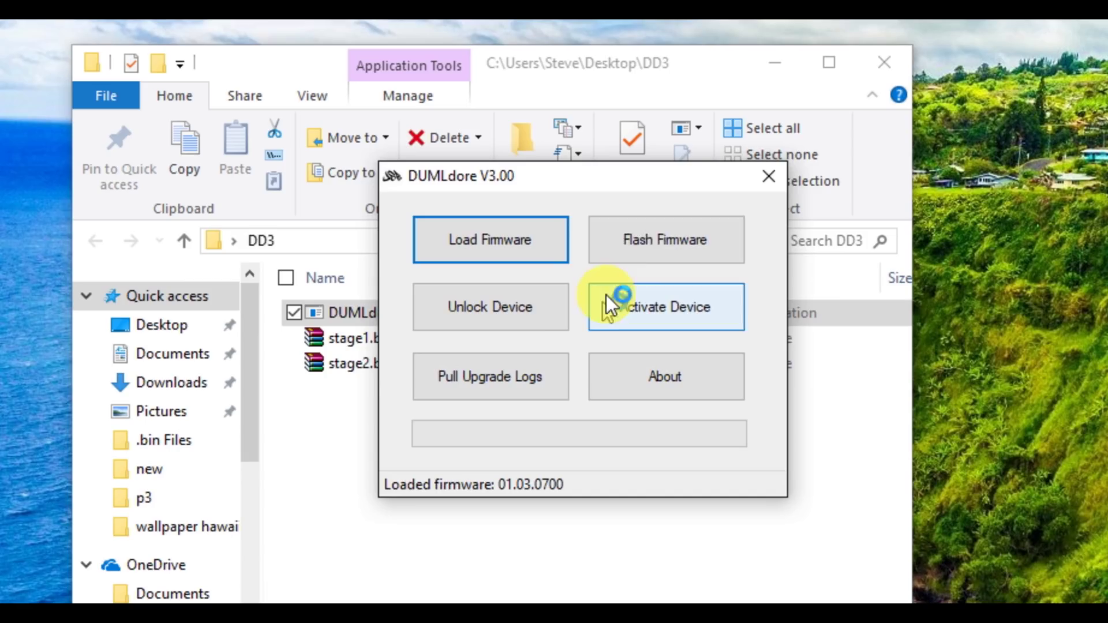
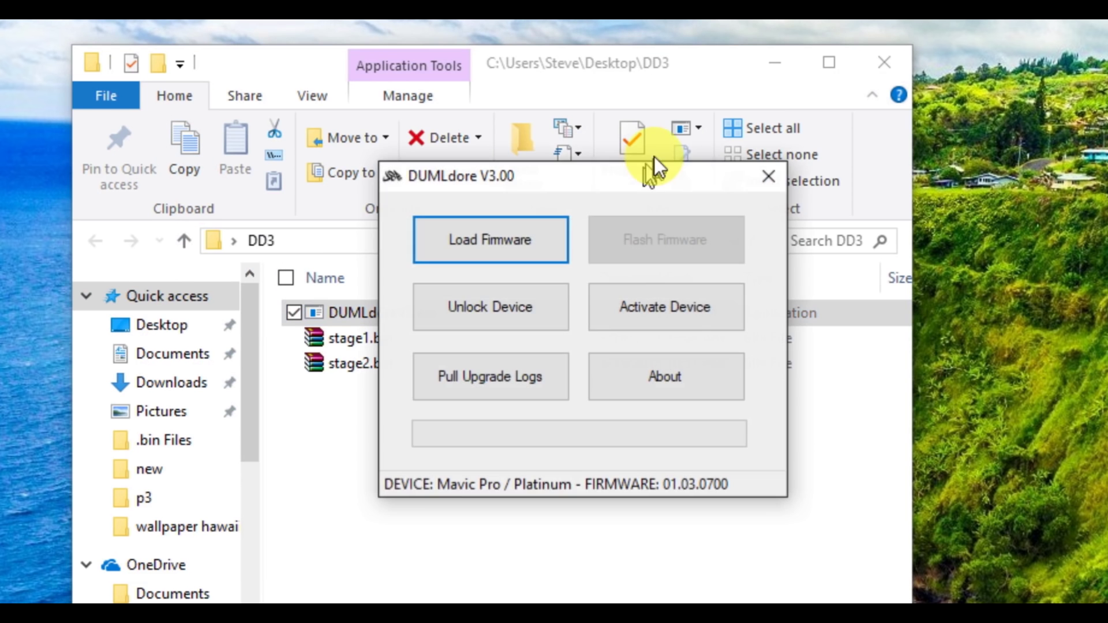
# Minimize File Explorer so DUMLdore shows the Mavic Pro on firmware 01.03.0700
pyautogui.click(778, 62)
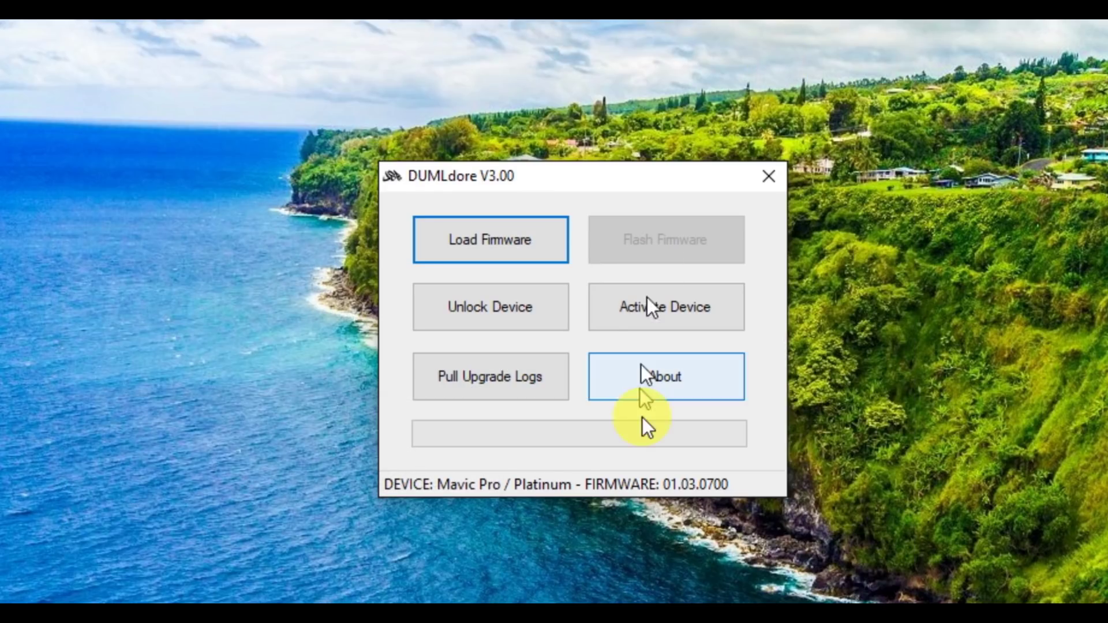